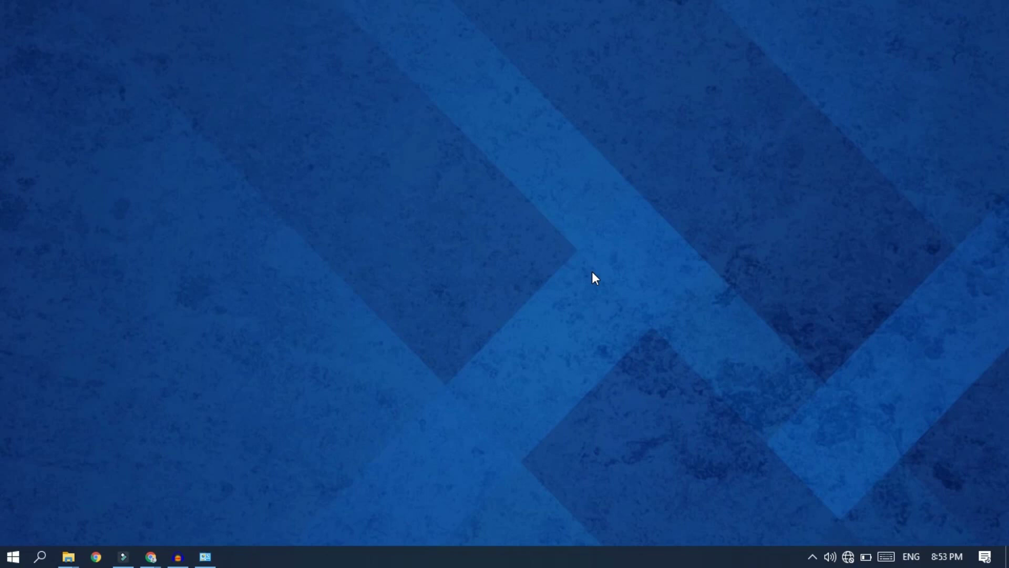
- Reveal the hidden notification-area icons using the taskbar's ^ chevron
click(813, 557)
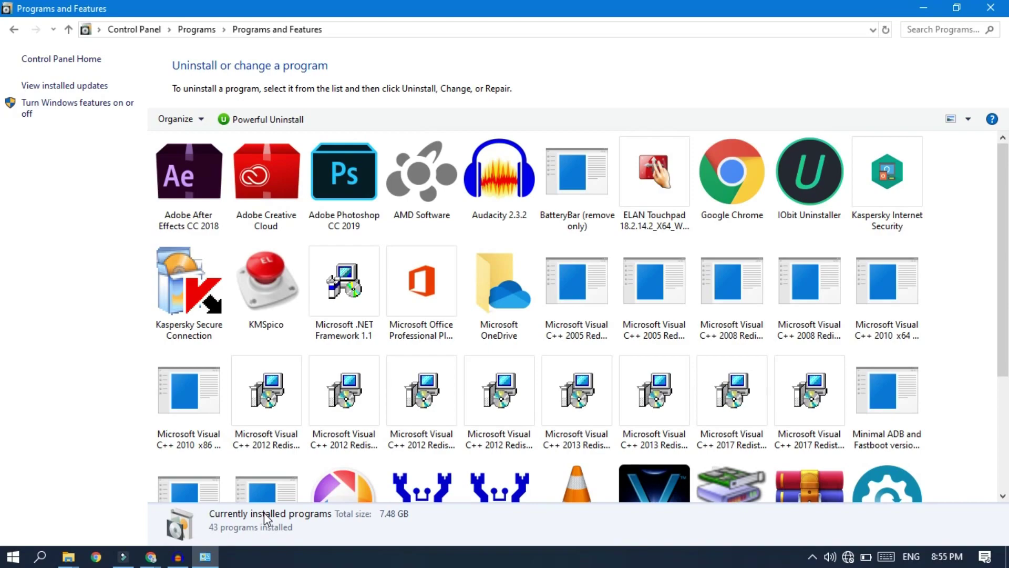
- Launch Task Manager from the taskbar menu and bring up Restart for Windows Explorer
right_click(326, 558)
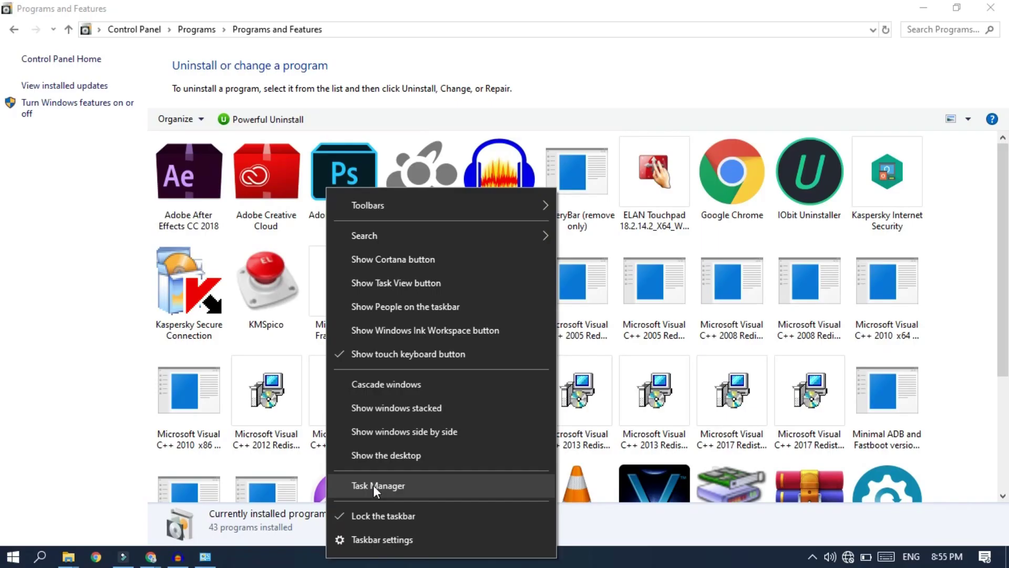
click(652, 333)
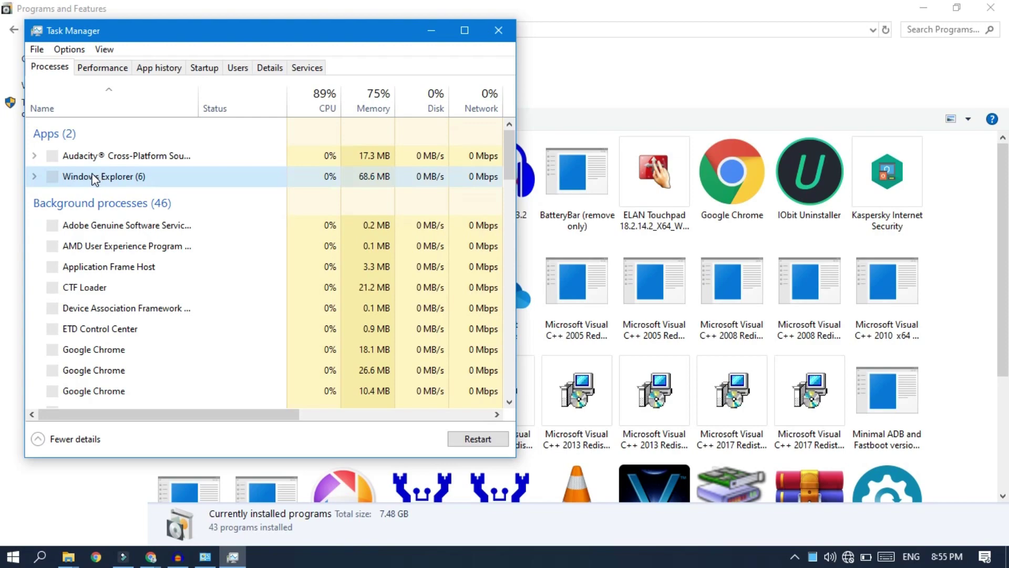
right_click(92, 173)
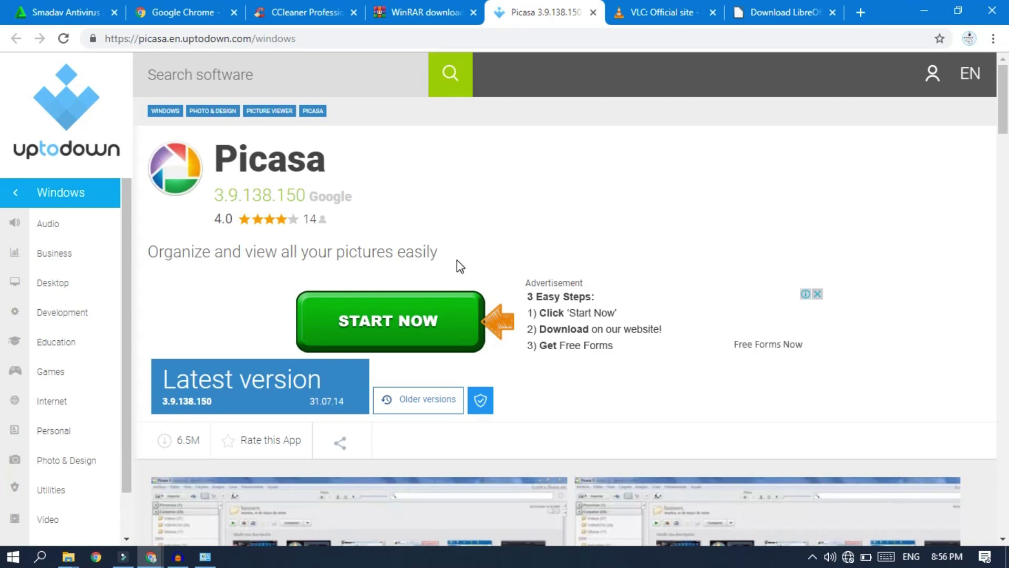
- Scroll the Picasa download page, then view the VLC official site and Google Chrome download tabs
scroll(505, 290, down, 12)
scroll(557, 313, up, 12)
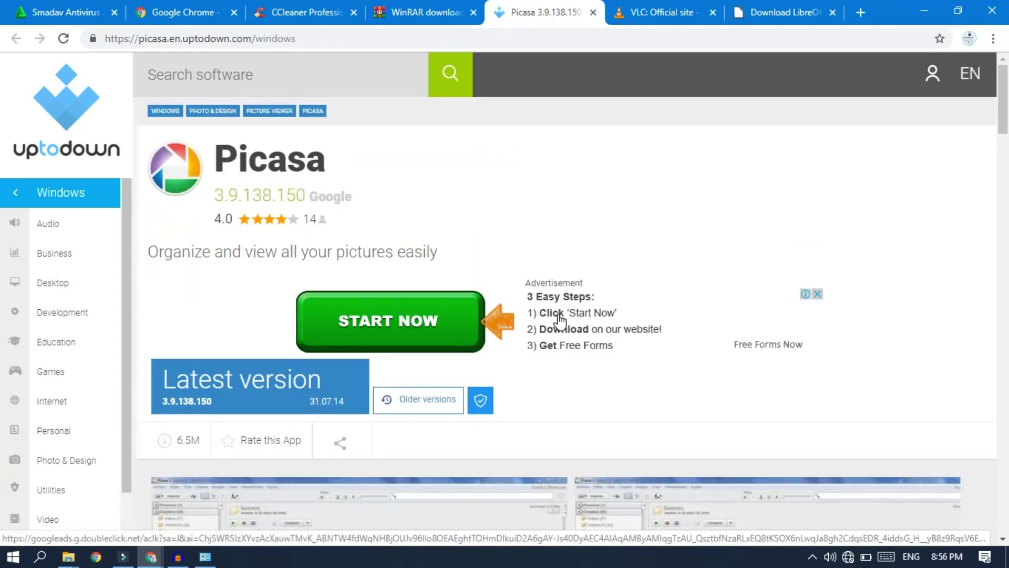
click(667, 13)
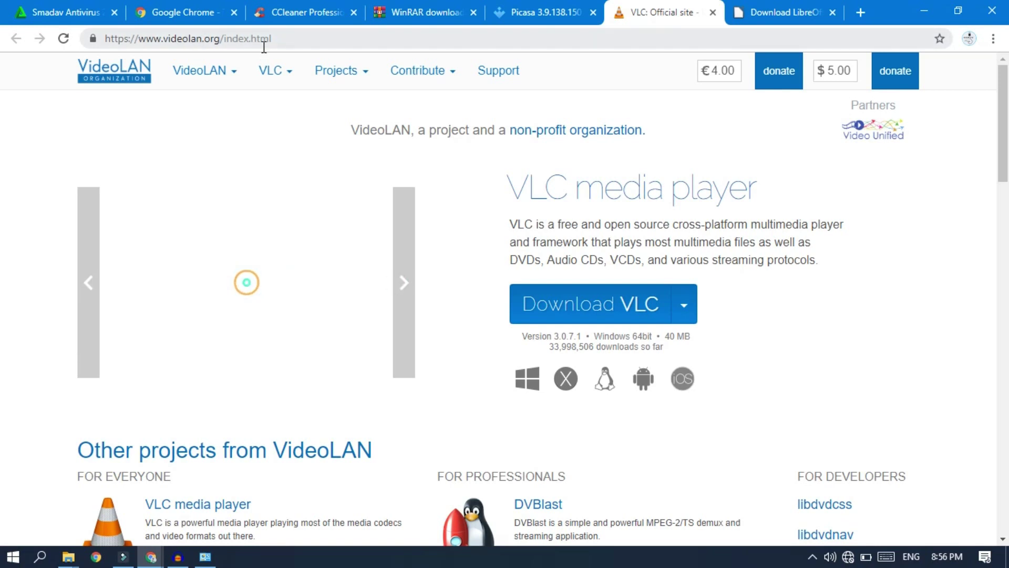
click(211, 22)
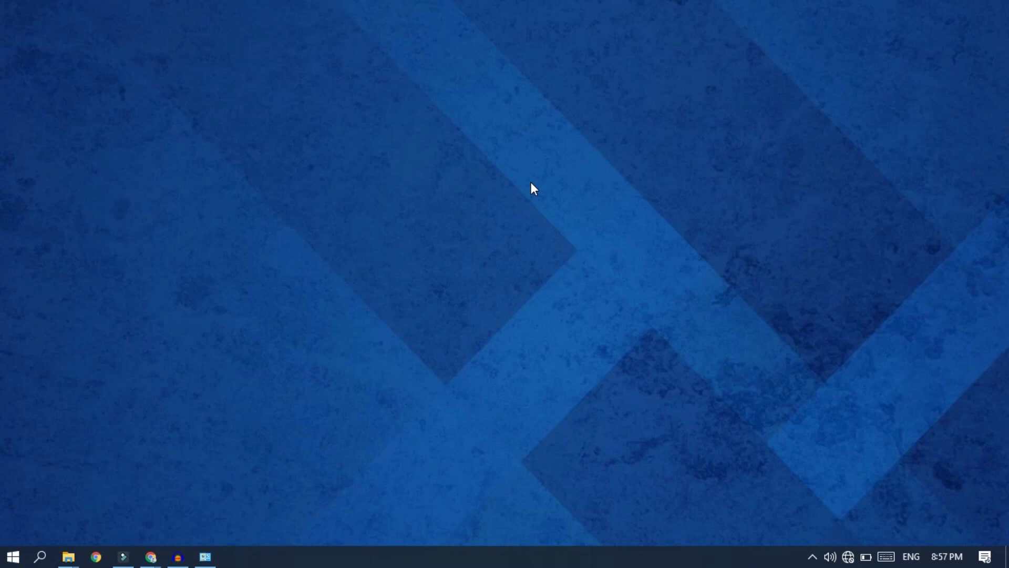
- Run 'temp' from the Win+R box and grant access to open C:\Windows\Temp
key(super+r)
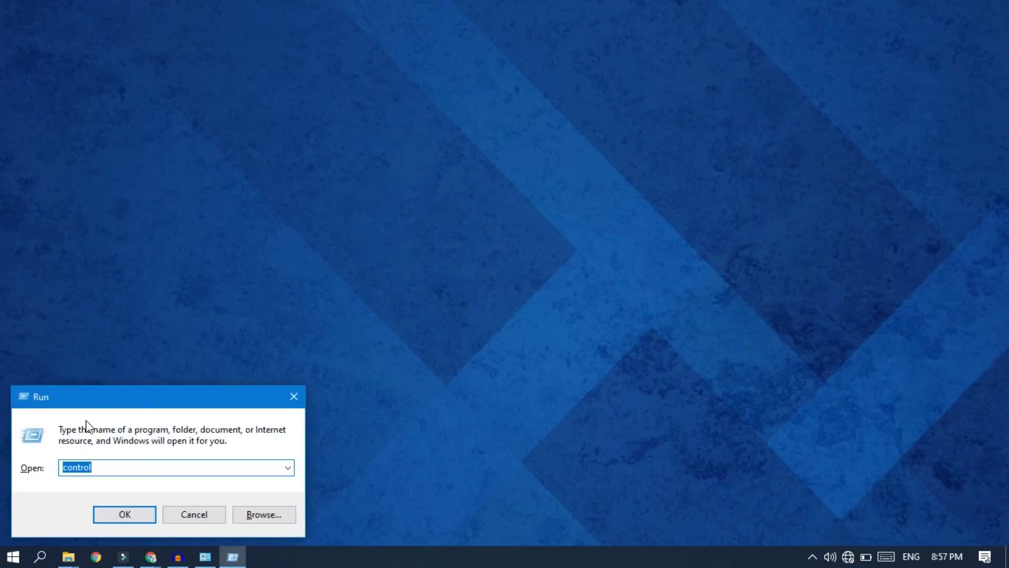
key(BackSpace)
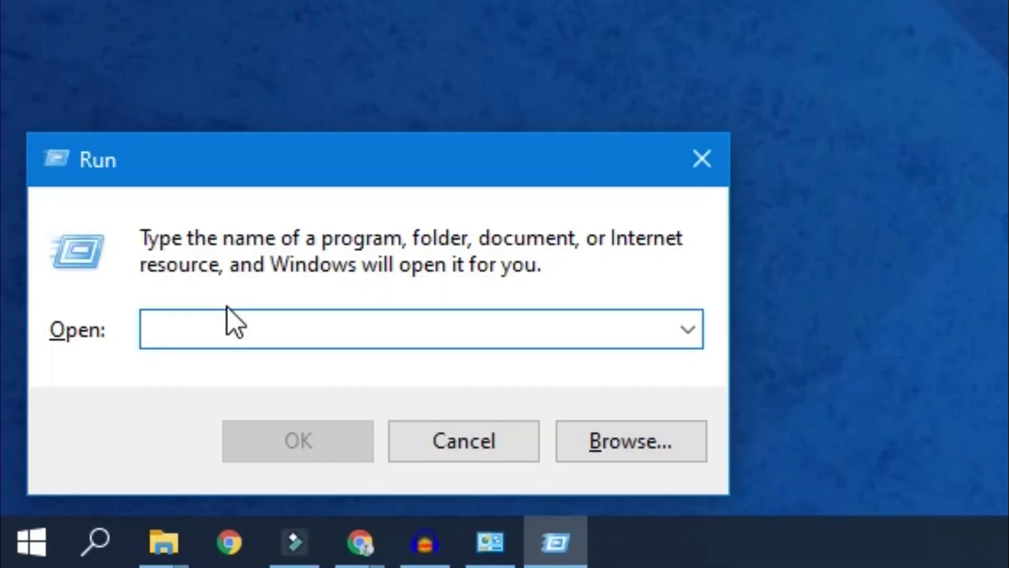
text(temp)
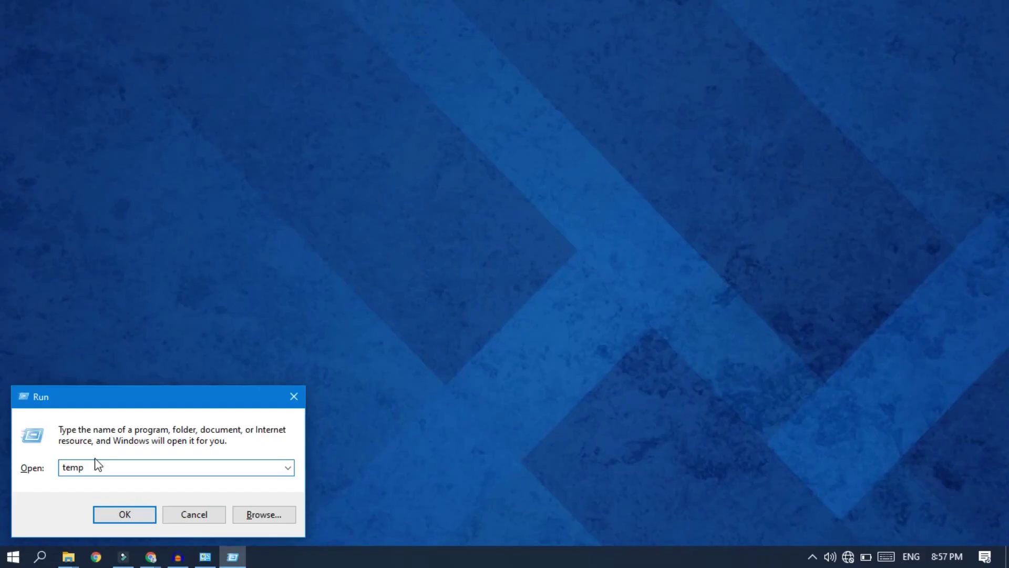
key(Return)
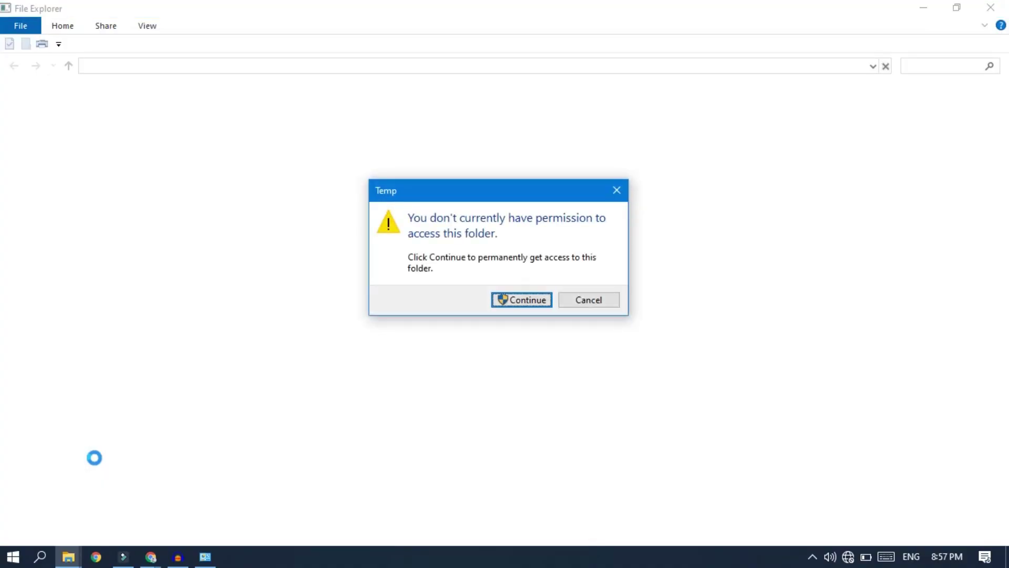
key(Return)
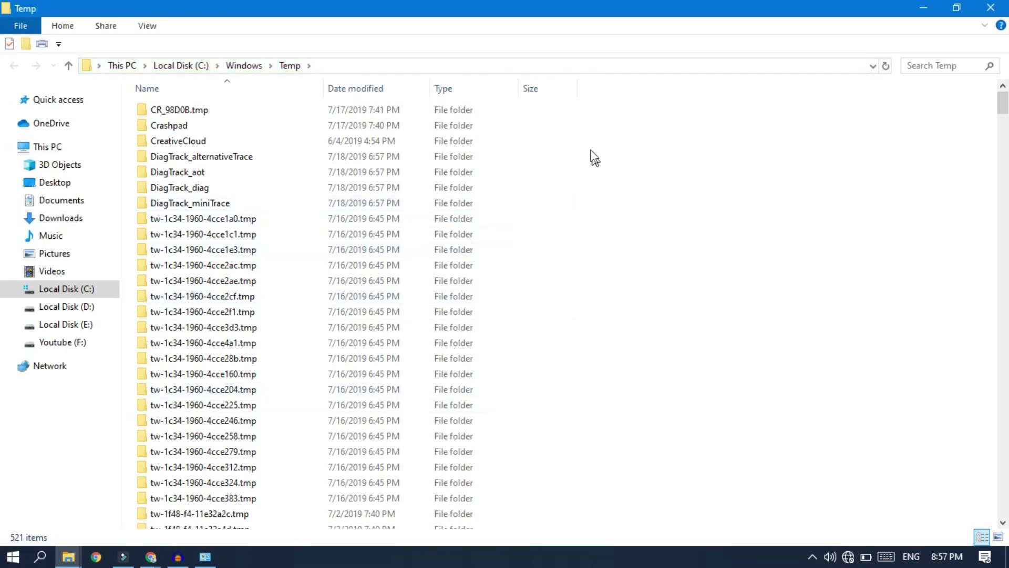
- Scroll through the Temp items, inspect the tw-1490-a00-d3948.tmp folder's menu, then close the window
scroll(489, 196, down, 15)
scroll(422, 222, down, 20)
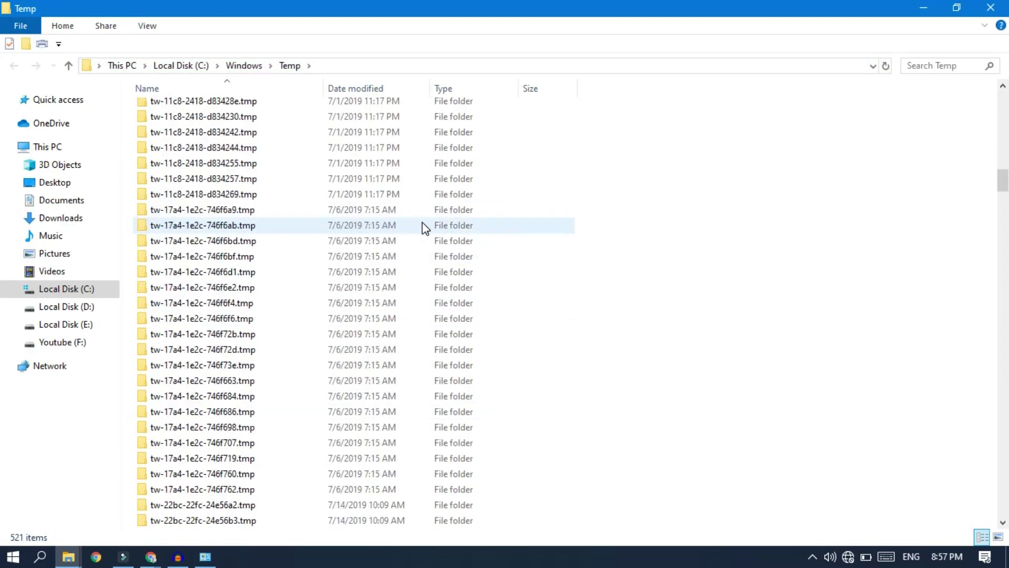
scroll(422, 222, down, 20)
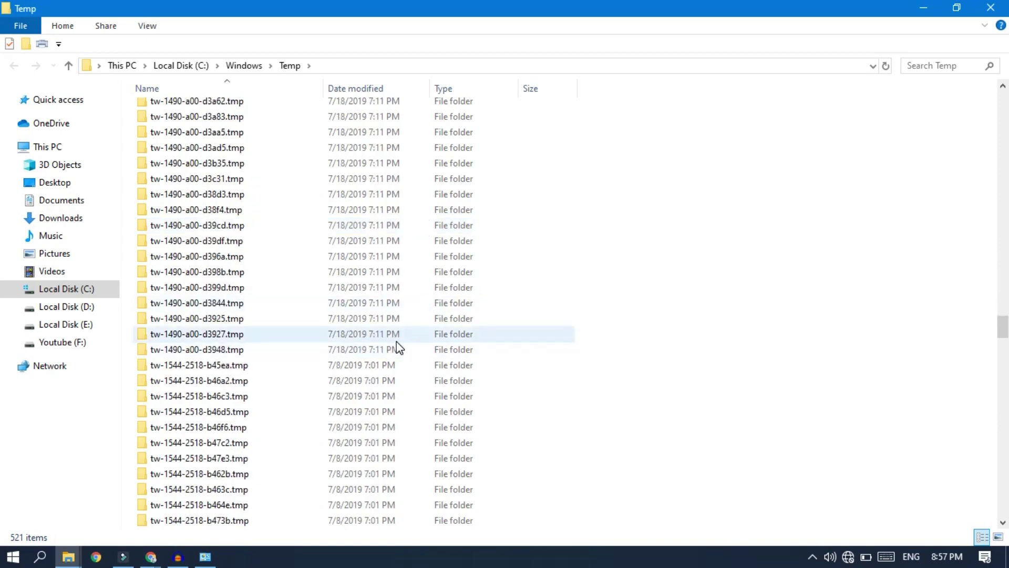
click(398, 348)
right_click(398, 348)
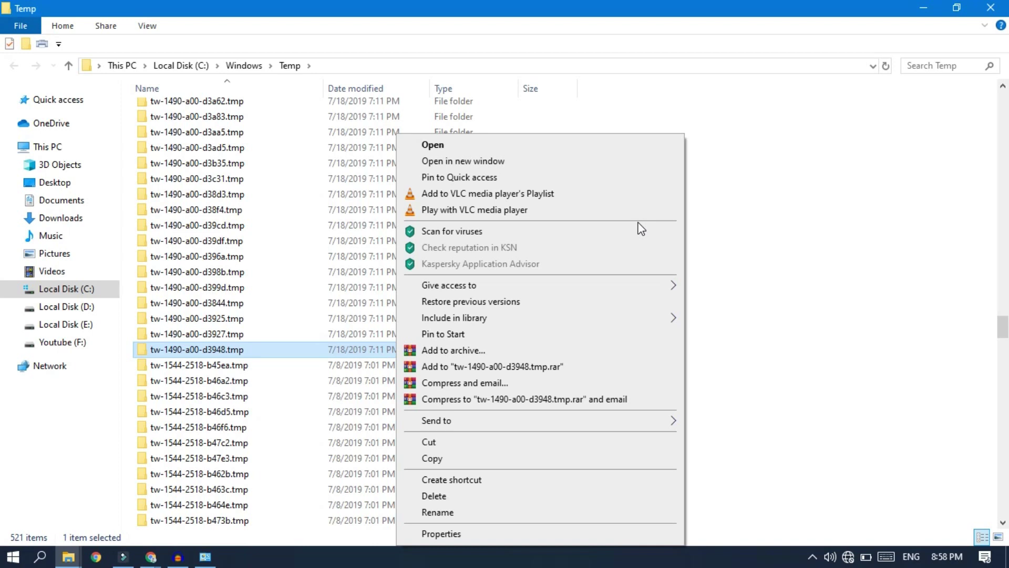
click(838, 223)
click(841, 225)
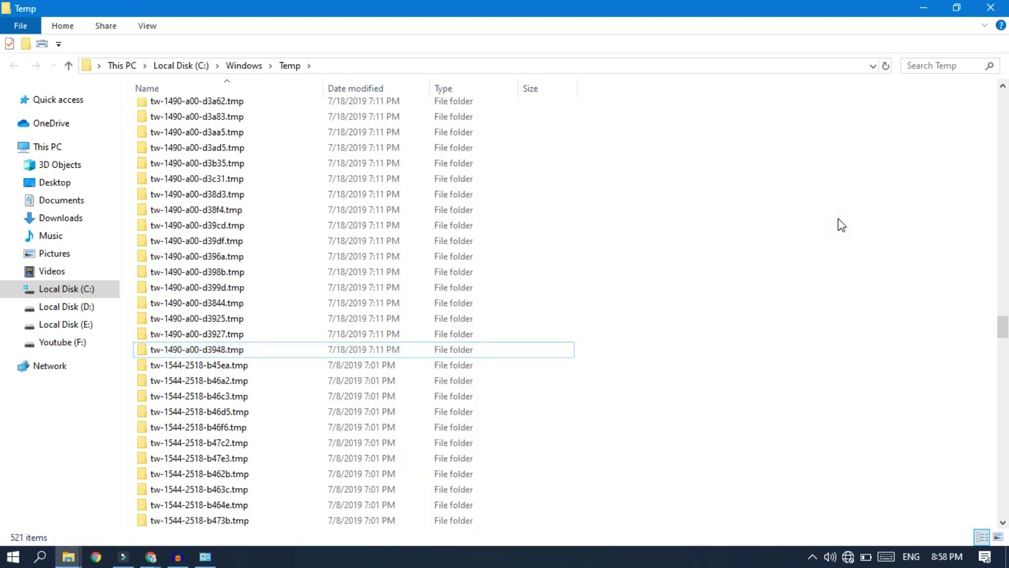
click(991, 7)
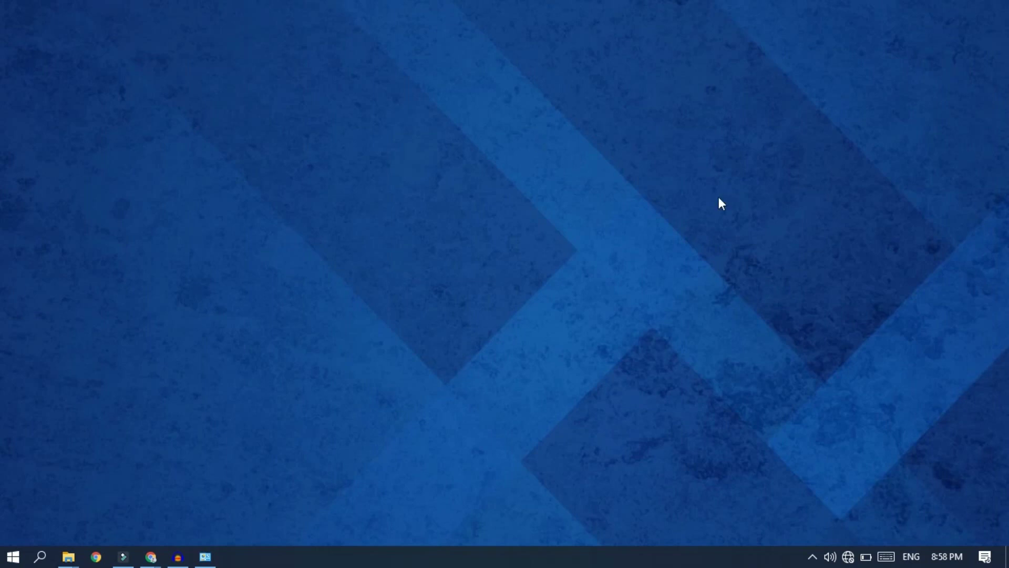
- Show the hidden tray icons, then launch Task Manager from the taskbar's right-click menu
click(811, 556)
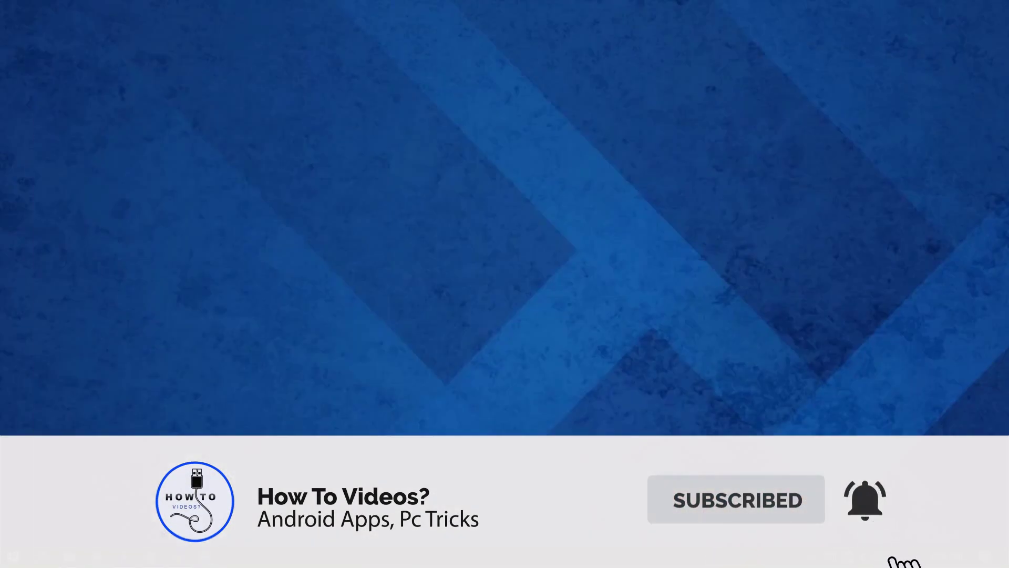
right_click(444, 556)
click(481, 497)
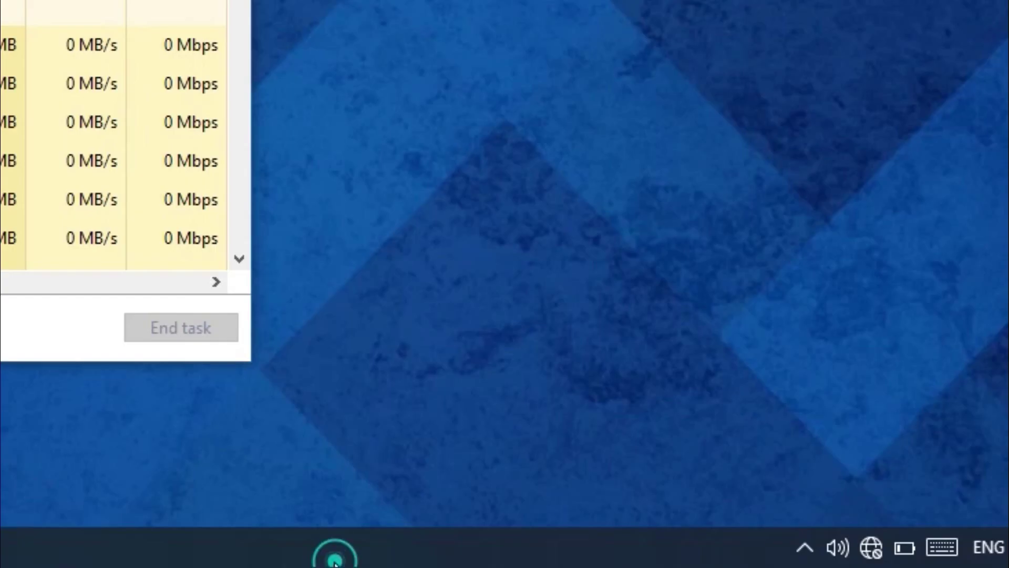
- Reopen Task Manager from the taskbar menu and switch to its Startup tab
right_click(559, 557)
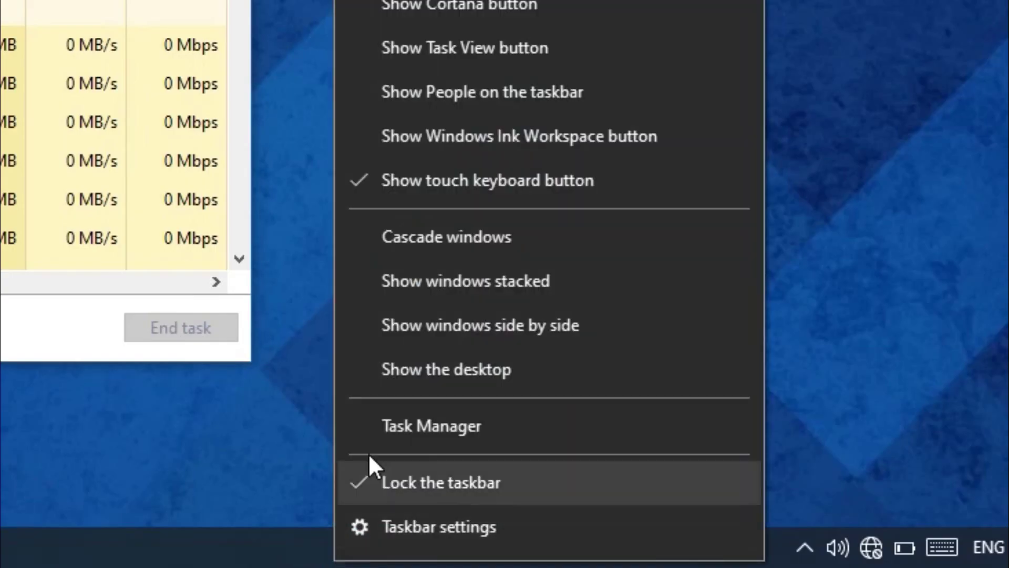
click(392, 424)
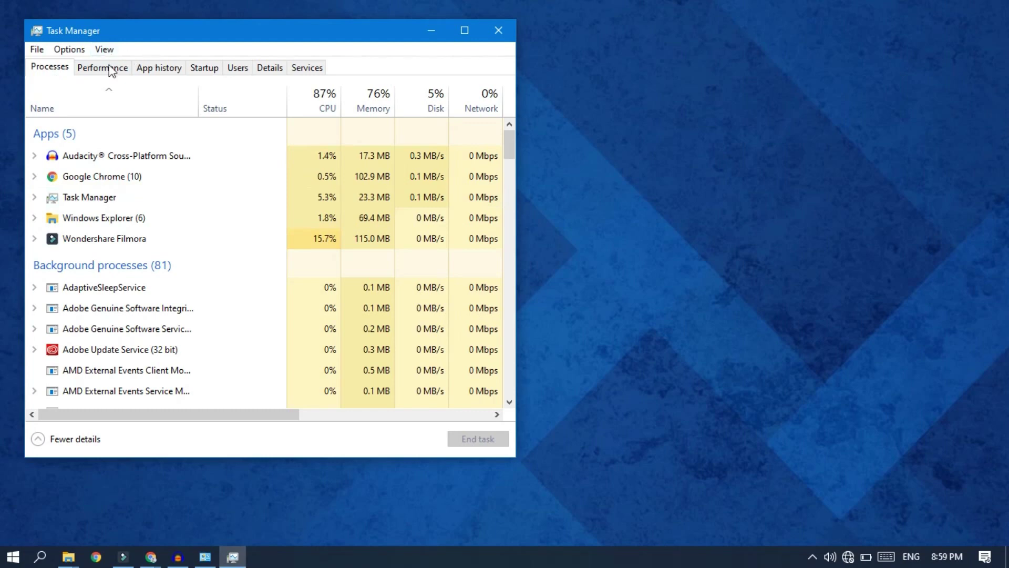
click(206, 67)
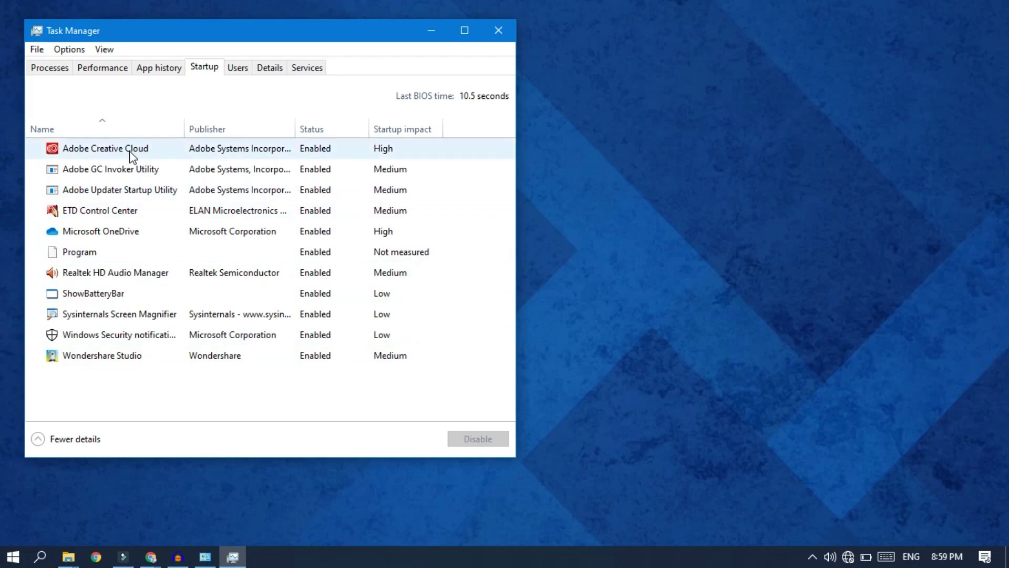
- Disable the Sysinternals Screen Magnifier entry in the Startup list
click(107, 312)
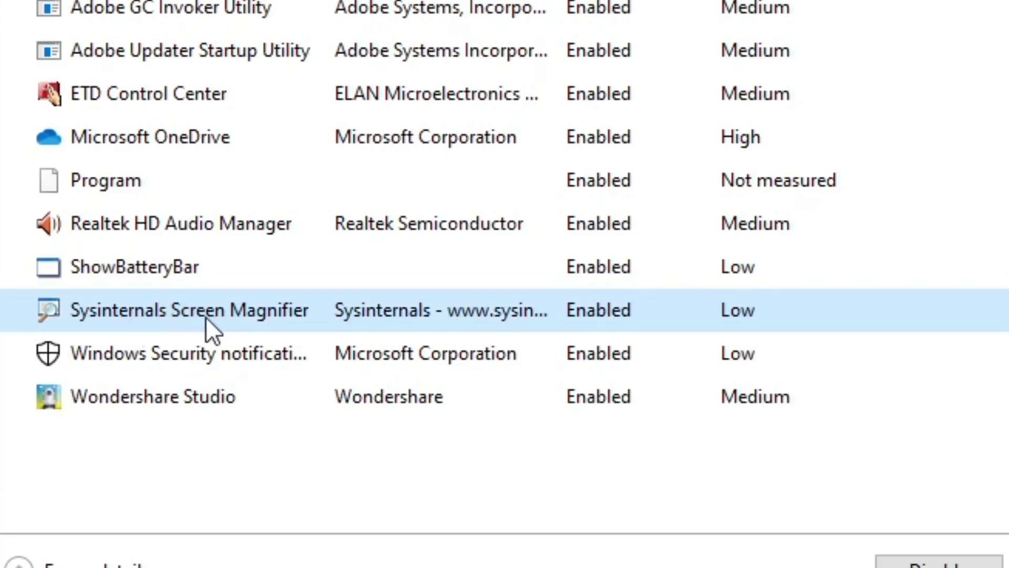
right_click(161, 315)
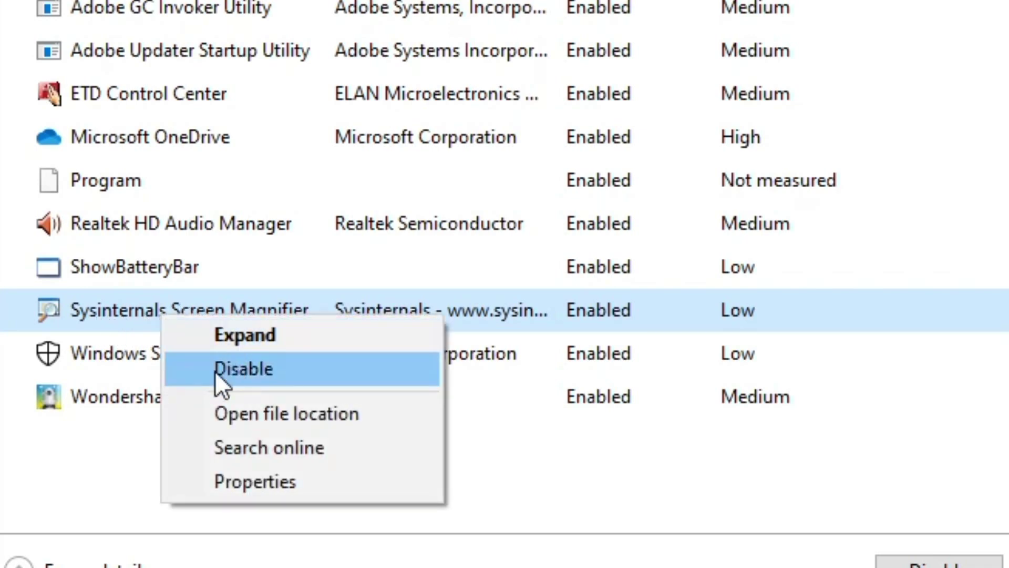
click(255, 374)
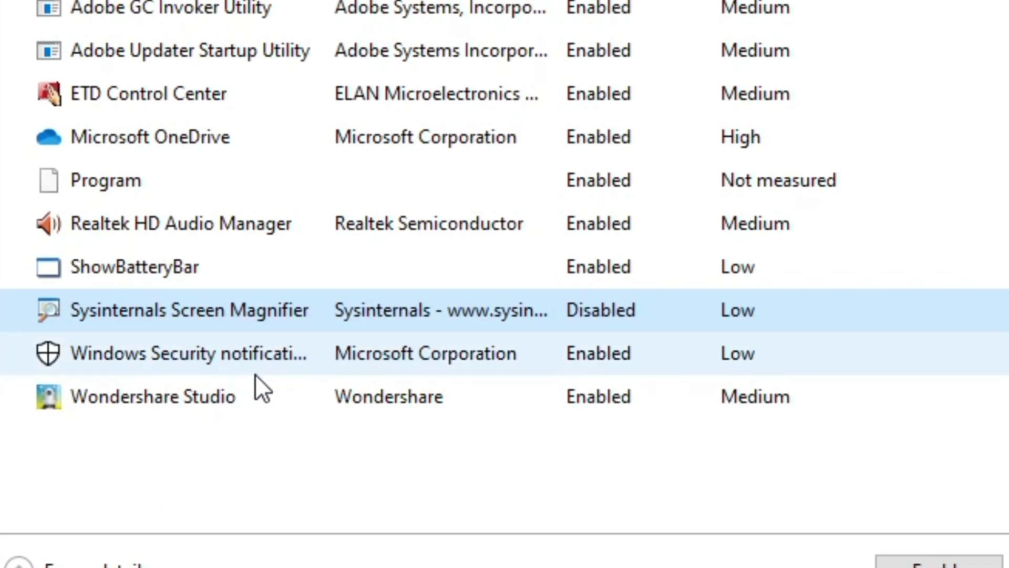
- Confirm Sysinternals Screen Magnifier's menu now offers Enable instead of Disable
right_click(276, 313)
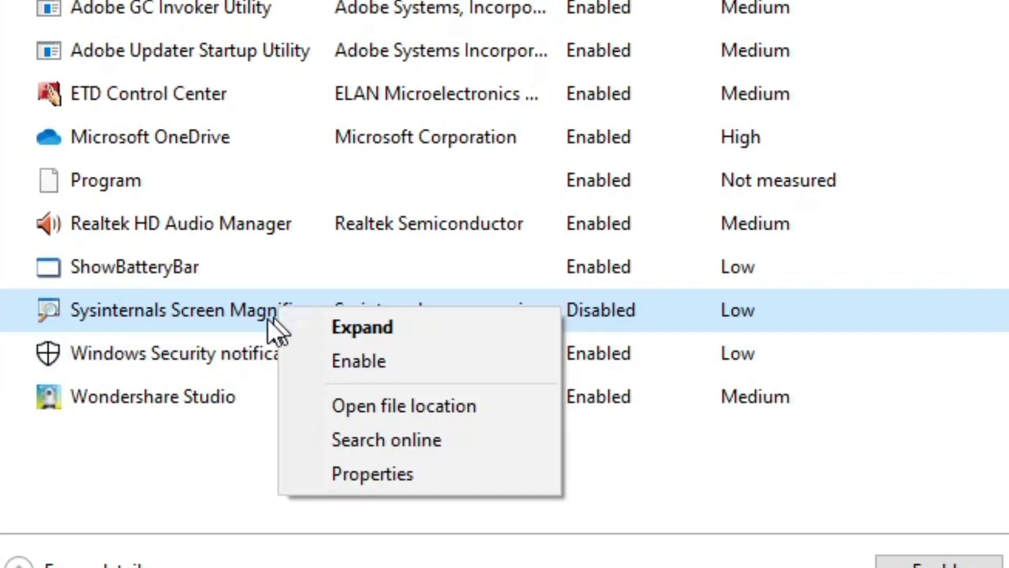
click(236, 395)
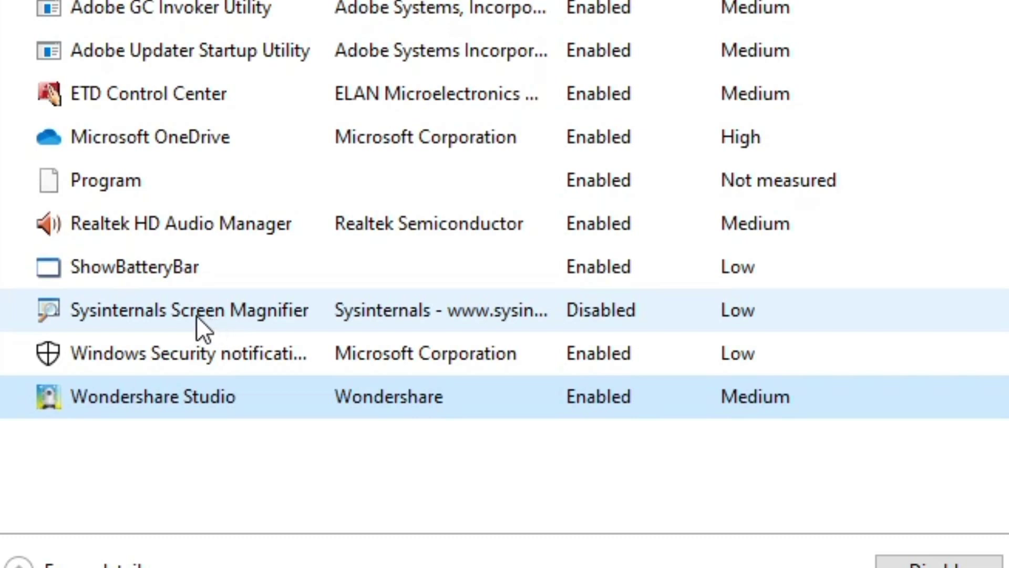
click(195, 315)
right_click(193, 317)
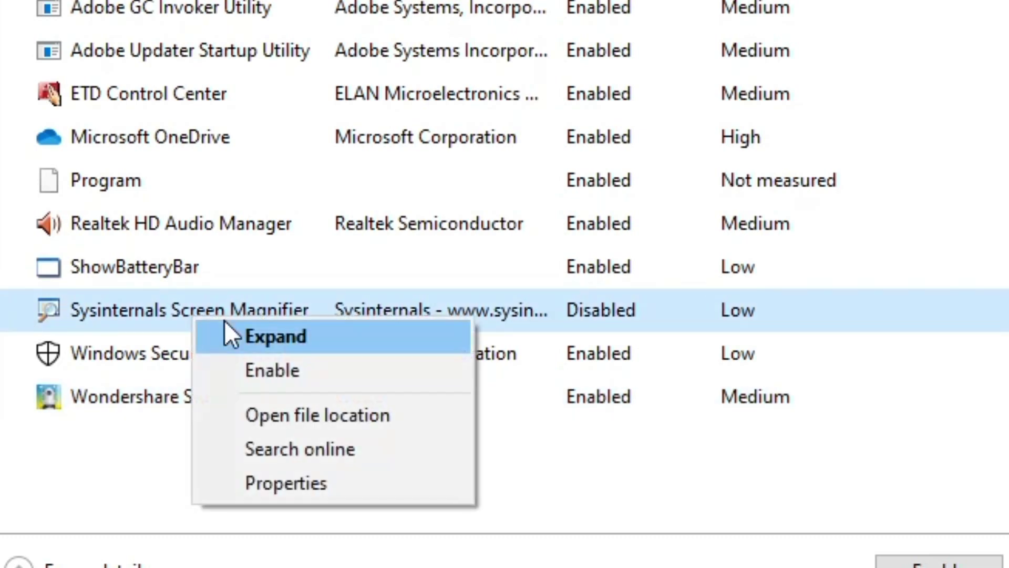
click(164, 493)
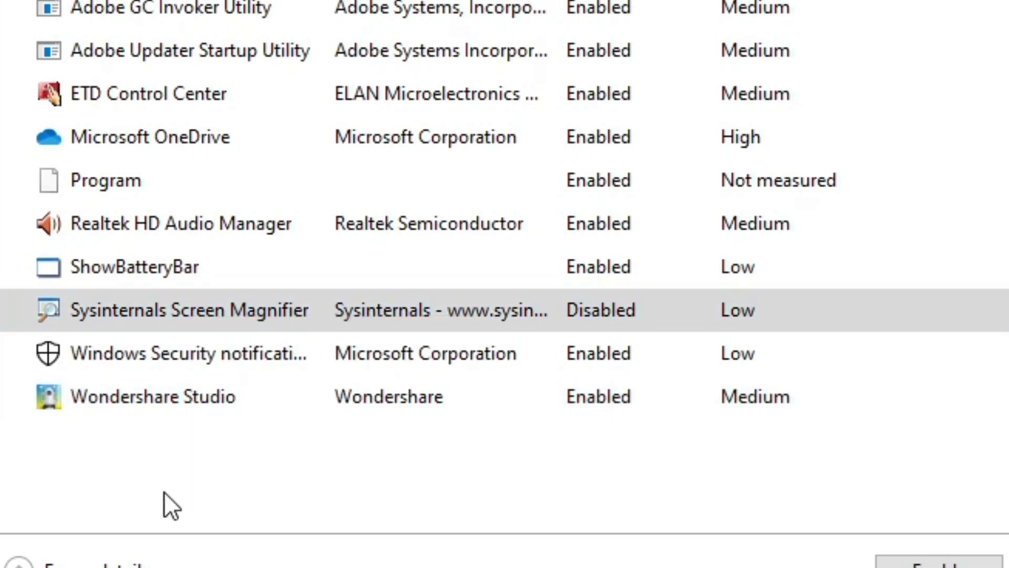